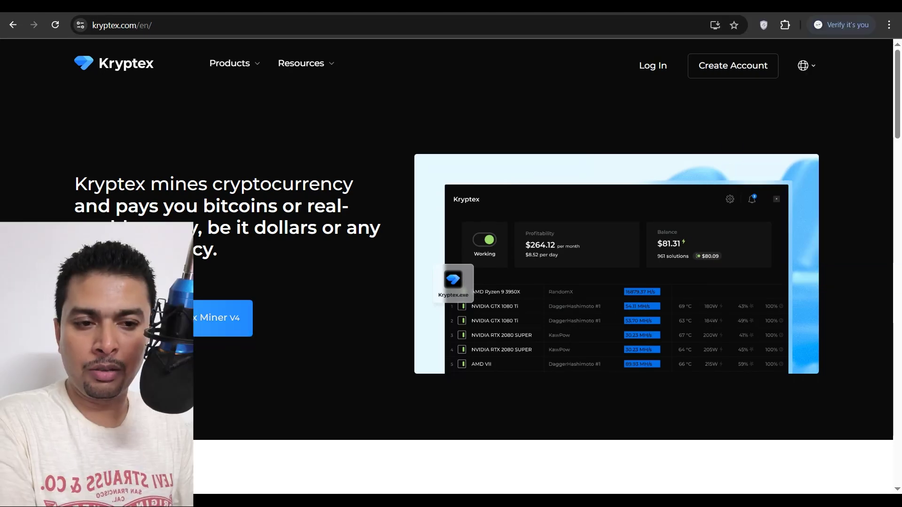
Start downloading Kryptex Miner v4 from kryptex.com
click(160, 318)
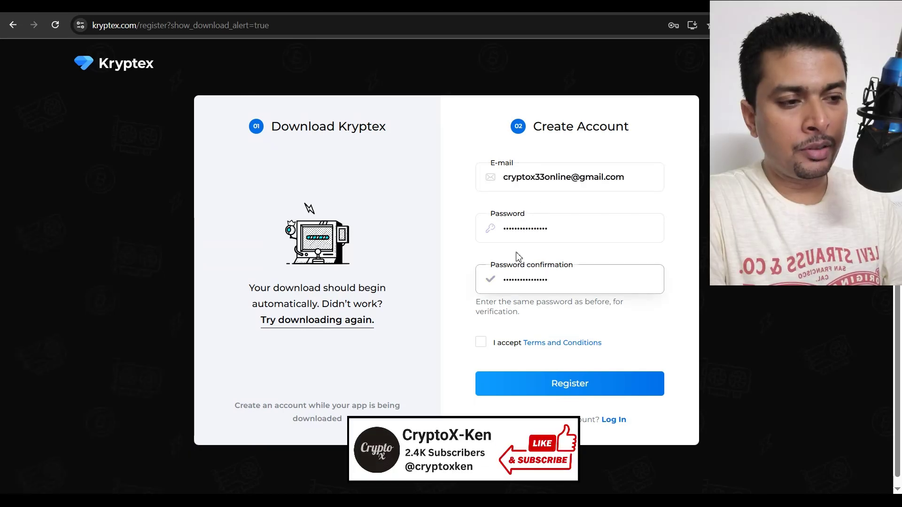
Tick 'I accept Terms and Conditions' and register the account with the entered credentials
click(481, 342)
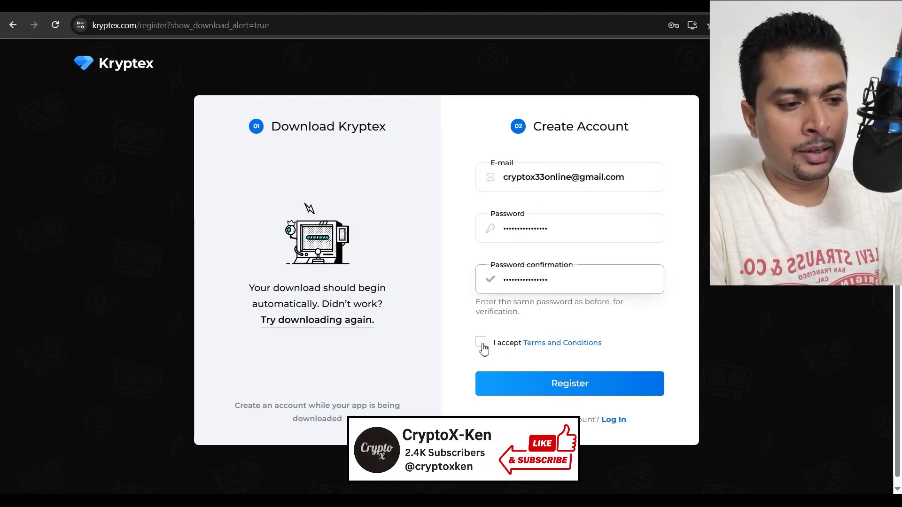
click(581, 385)
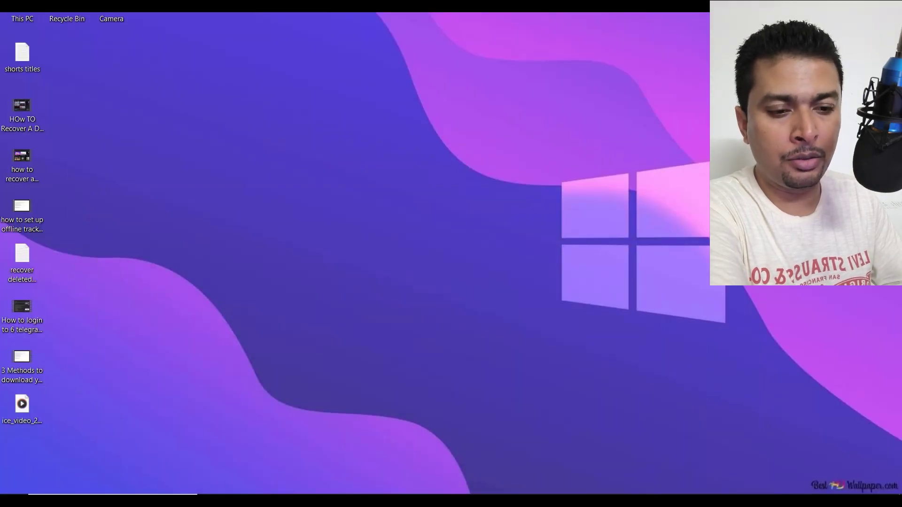
Run kryptex-setup-latest (1) from Downloads and accept the licence agreement to install Kryptex
click(223, 488)
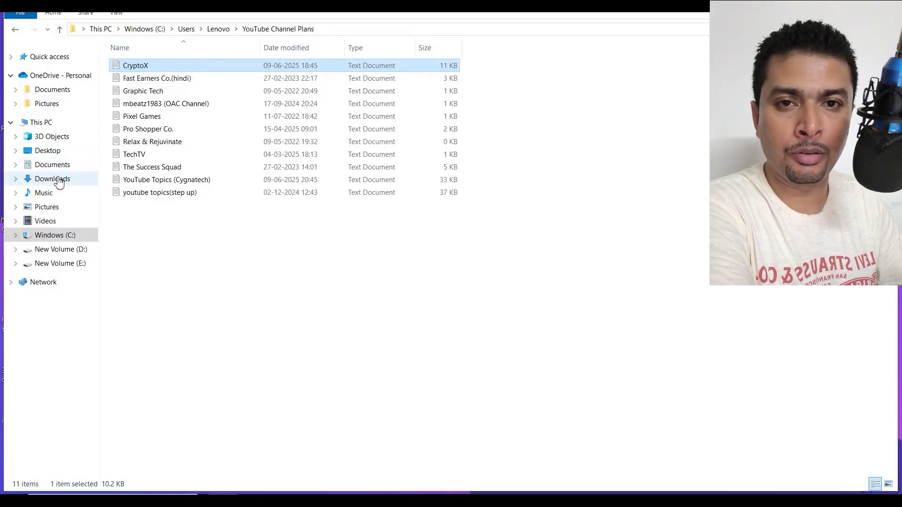
click(59, 182)
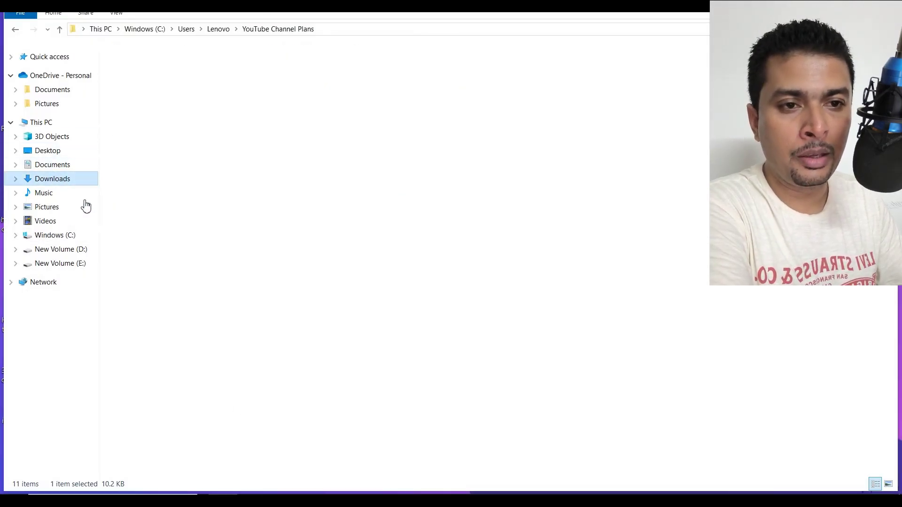
double_click(184, 83)
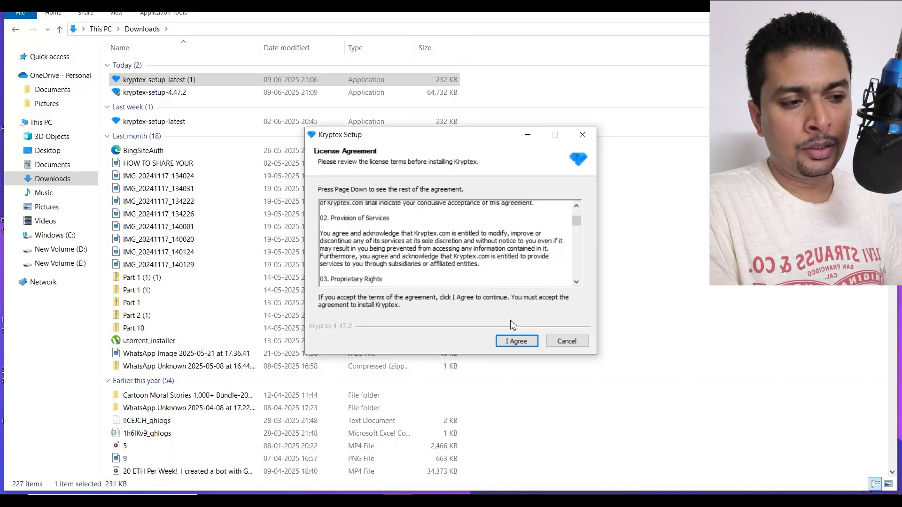
scroll(511, 324, down, 3)
click(517, 340)
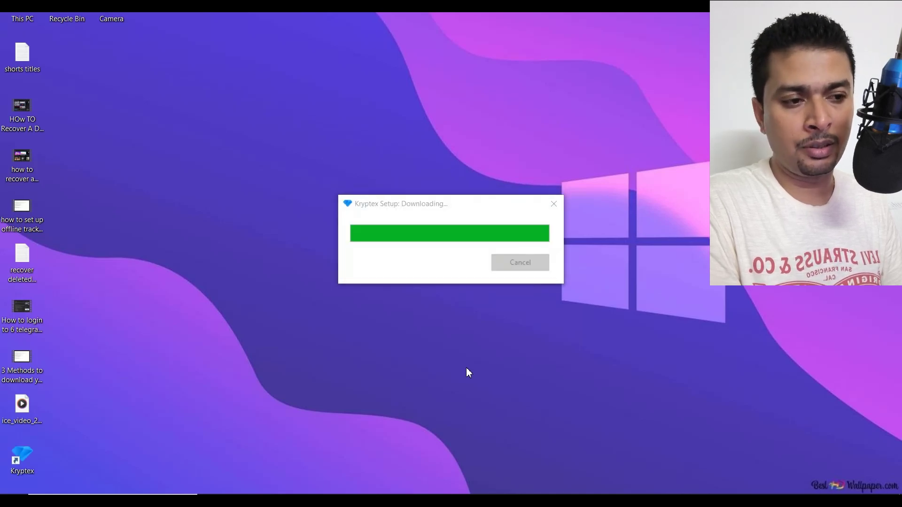
Launch Kryptex from the desktop shortcut, sign in with the account e-mail and password, and start the benchmark
double_click(21, 465)
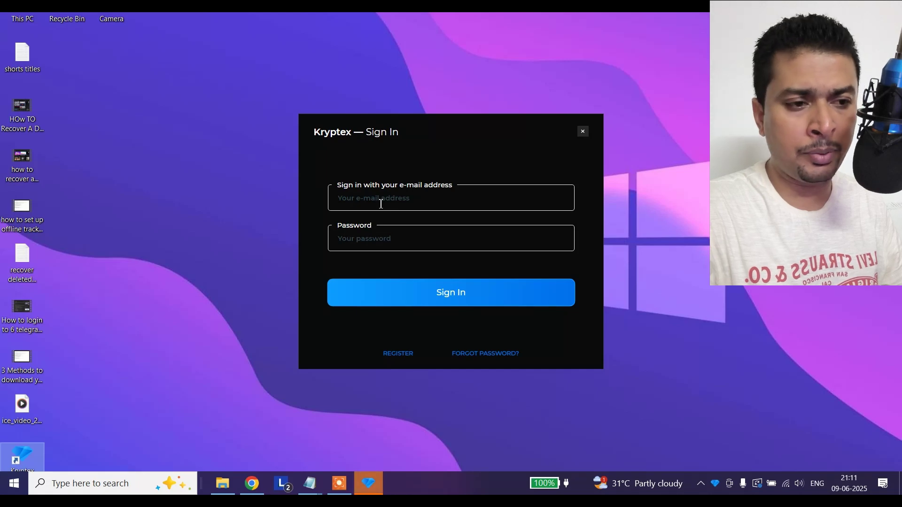
click(380, 204)
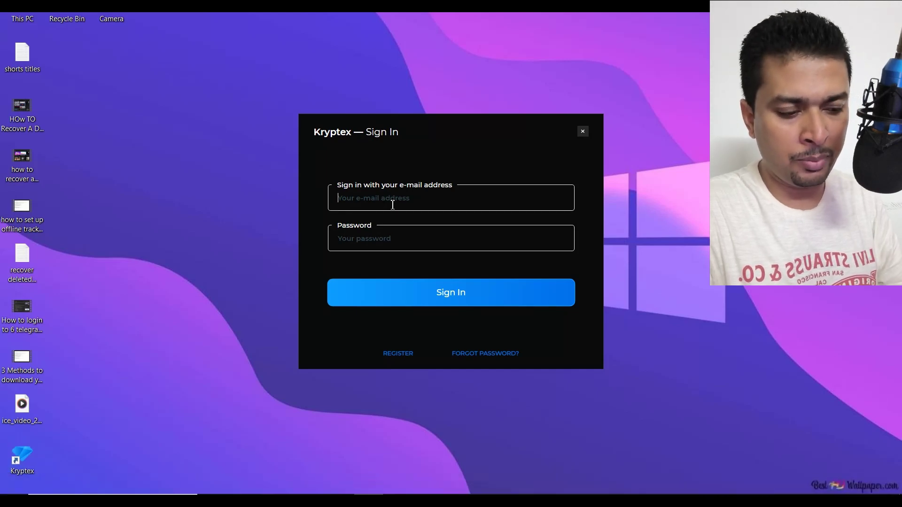
click(433, 293)
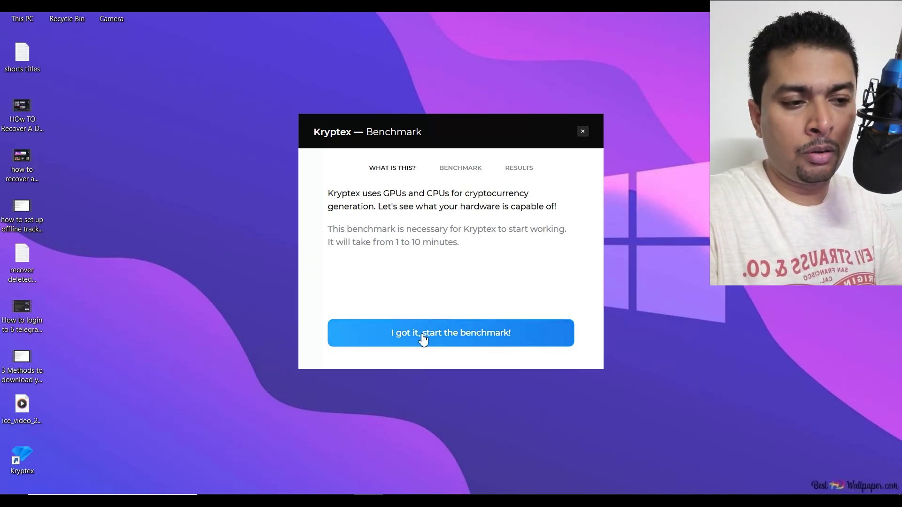
click(459, 339)
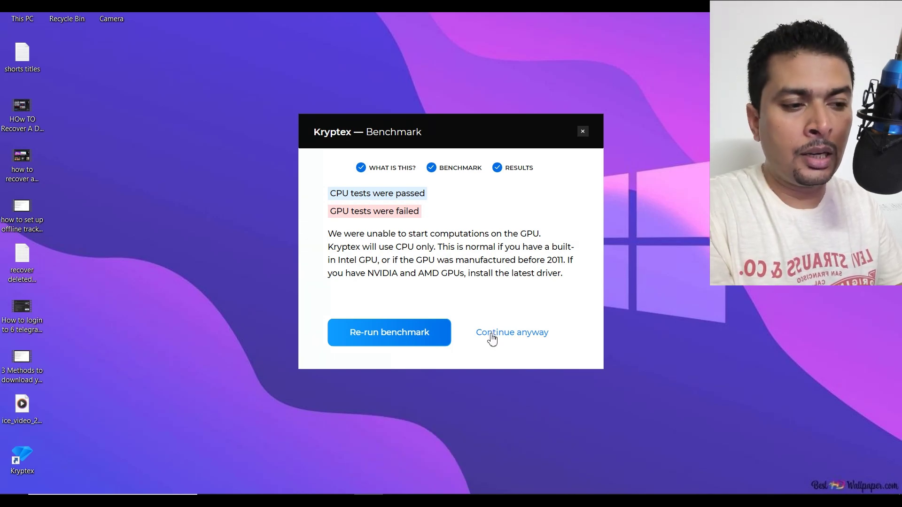
Continue with CPU-only mining after the benchmark fails the GPU tests
click(377, 335)
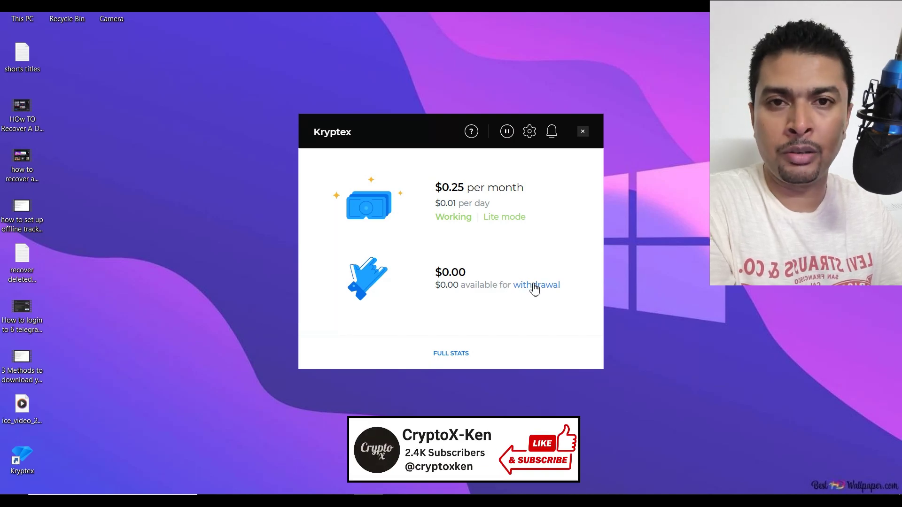
Open the ? help and community links popup, then close it
click(472, 132)
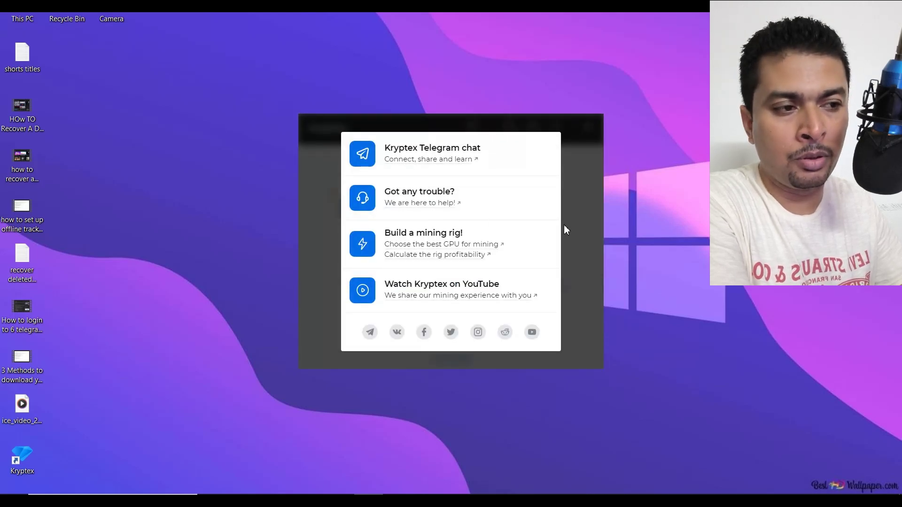
click(584, 221)
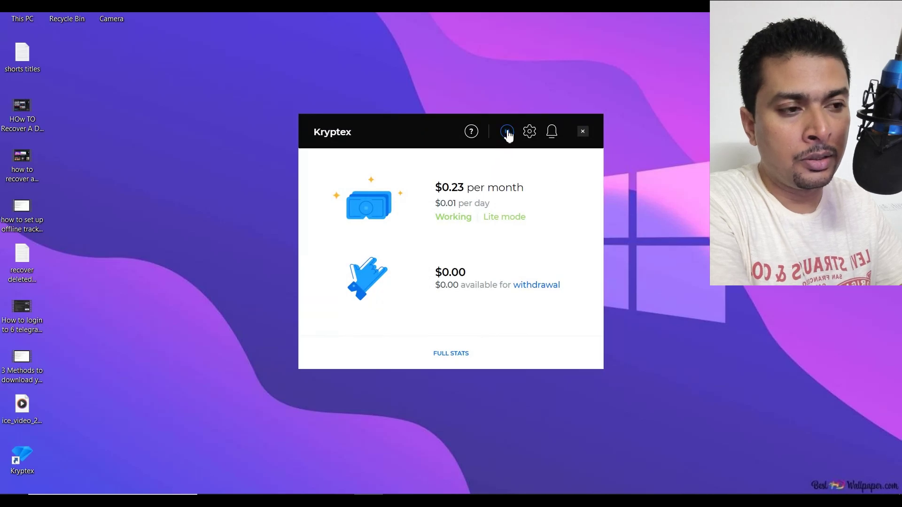
click(507, 132)
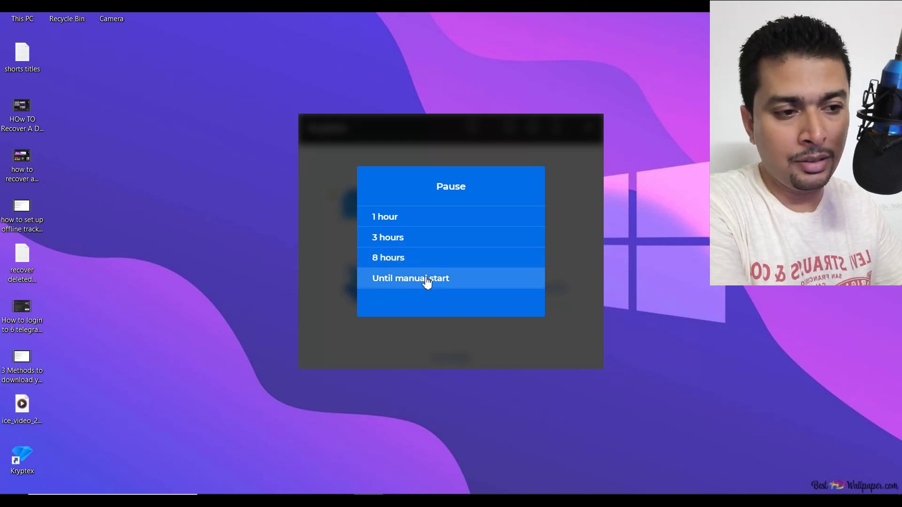
Choose 1 hour in the Pause dialog to pause mining
click(395, 223)
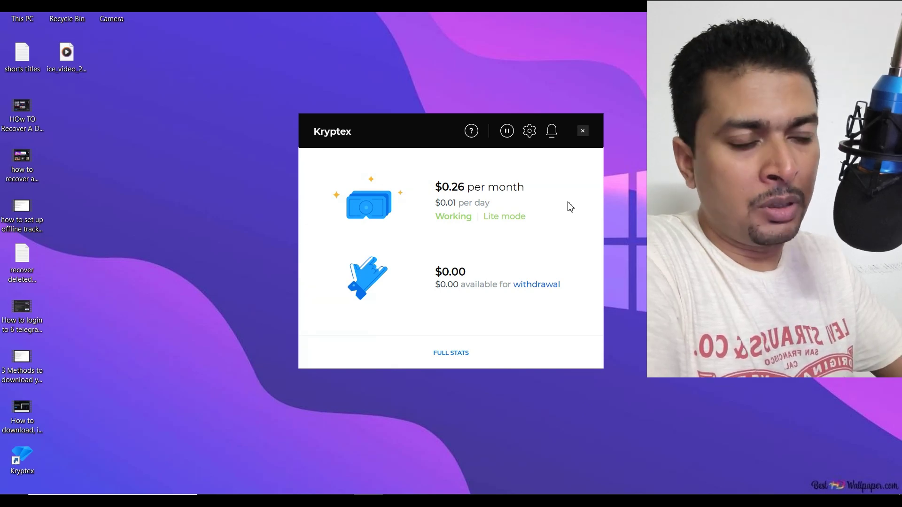
Untick Pro mode in the Mining settings and return to the earnings view
click(530, 135)
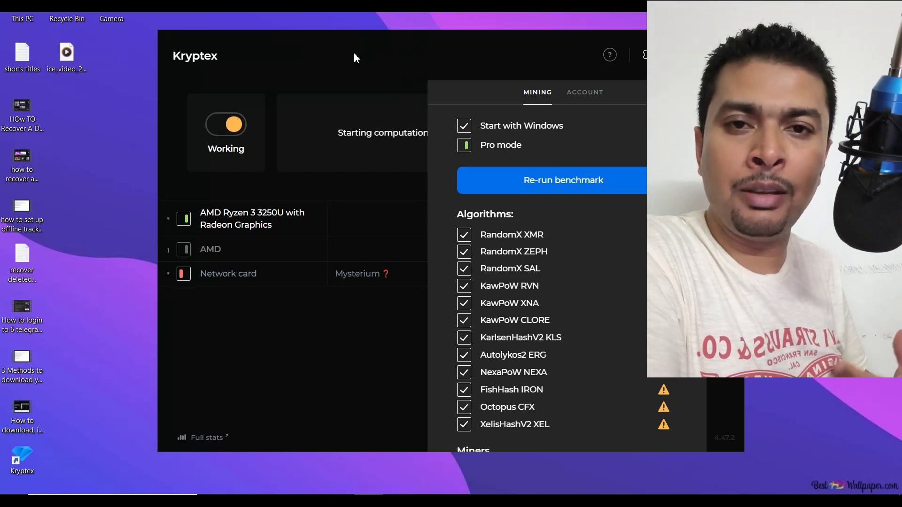
click(644, 55)
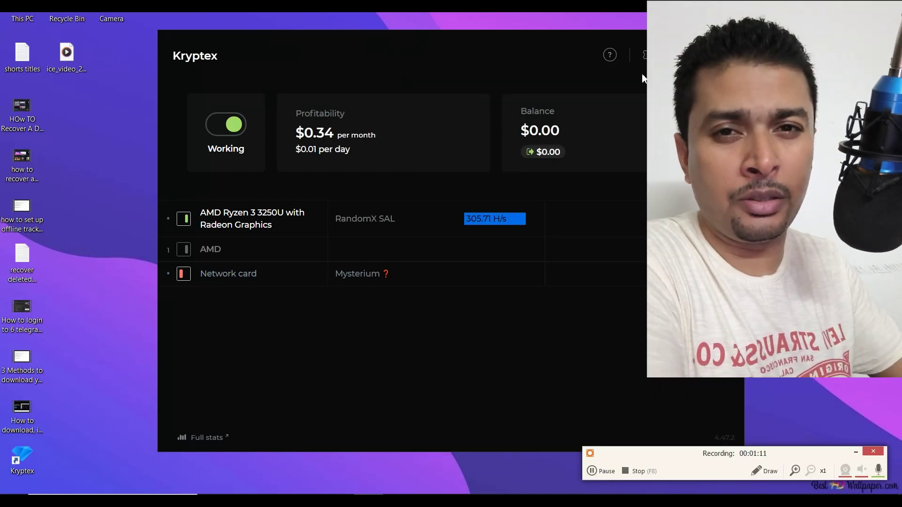
click(644, 55)
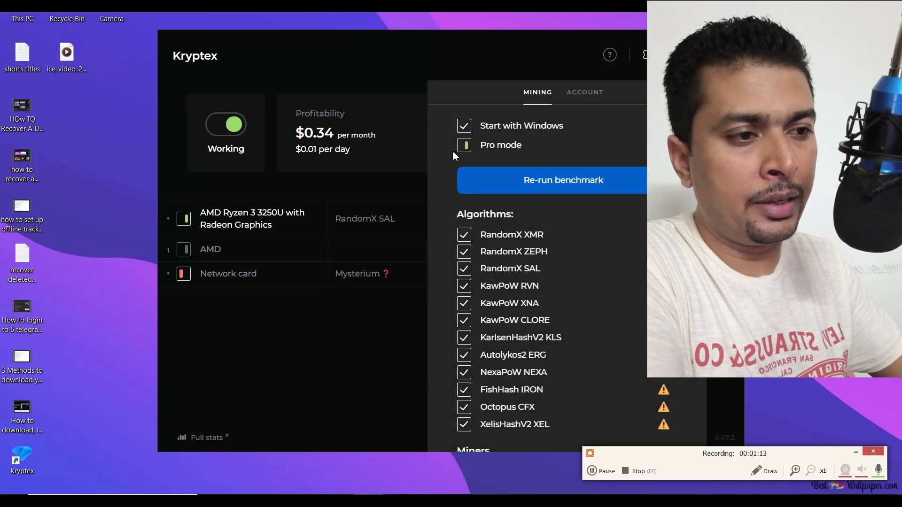
click(471, 147)
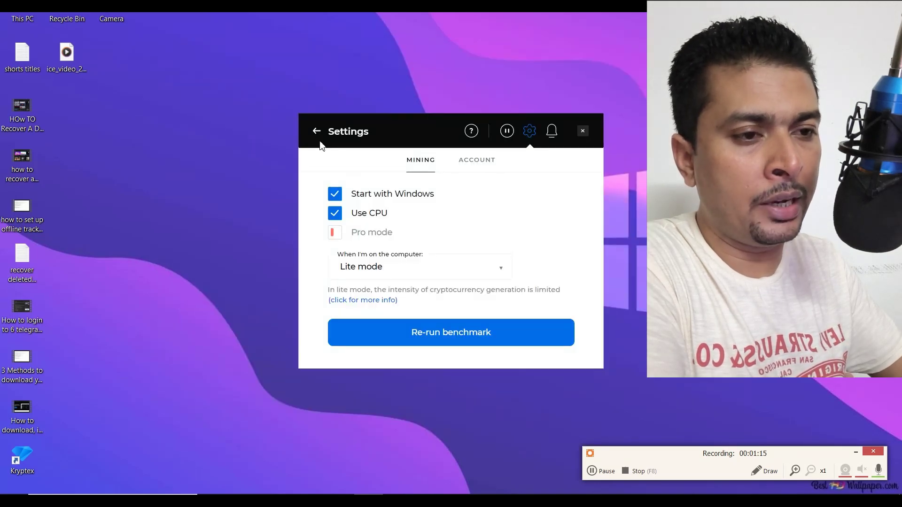
click(317, 131)
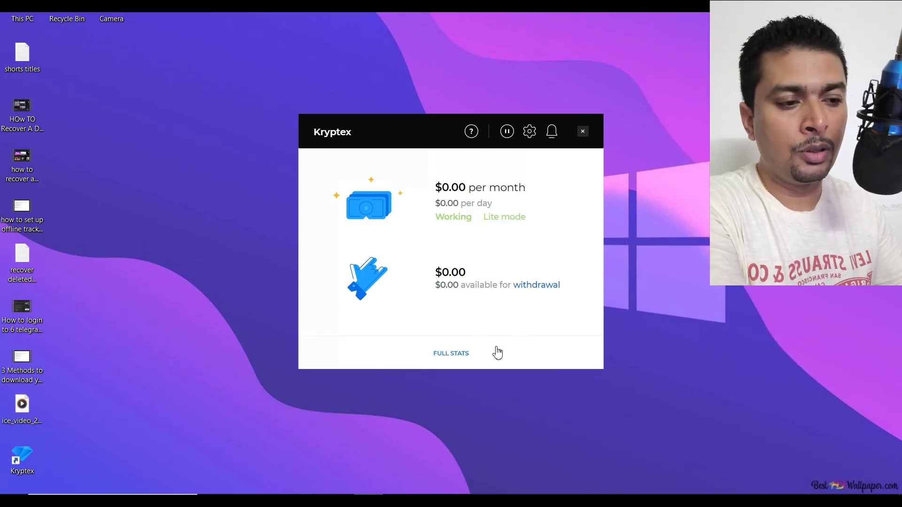
click(452, 353)
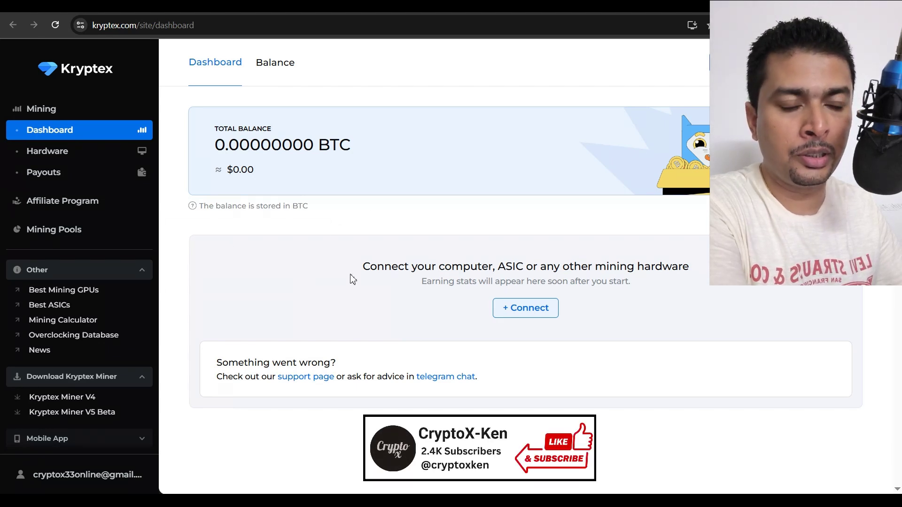
Check the 0.00000000 BTC total balance and its help text on the kryptex.com dashboard
mouse_move(306, 206)
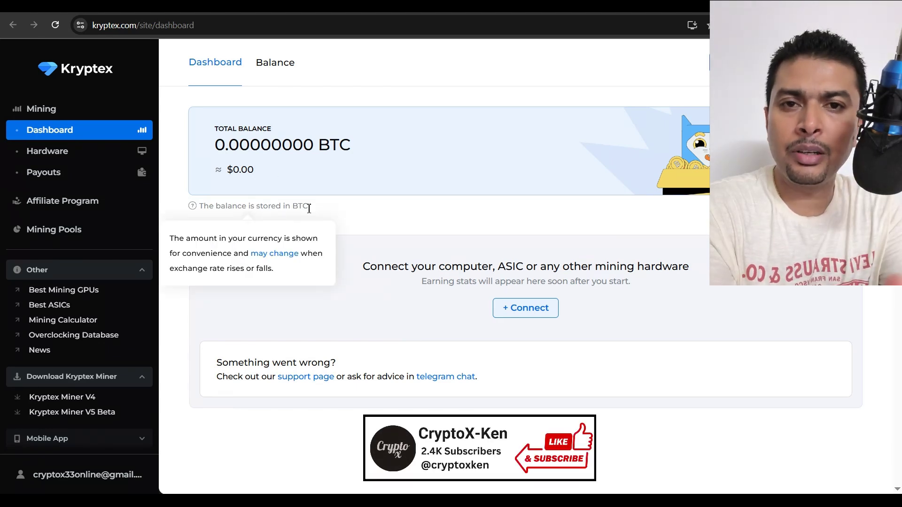